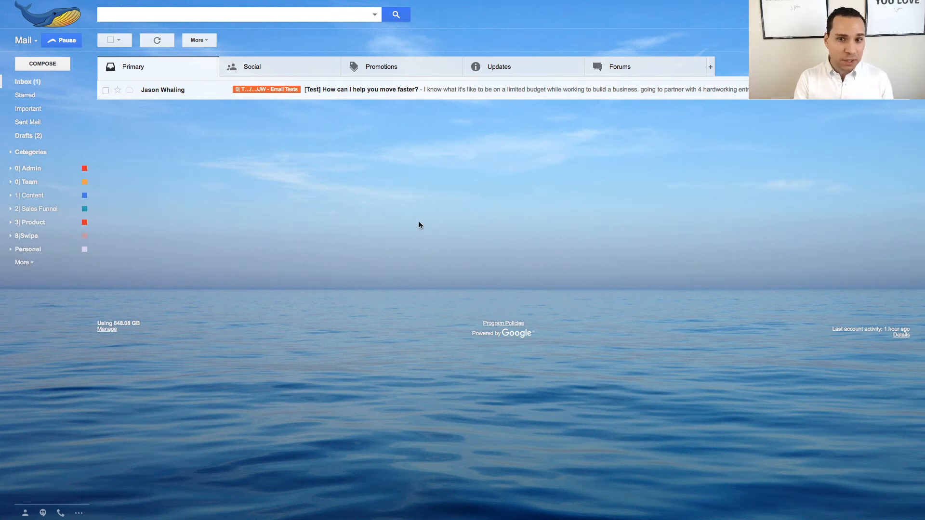
# Open the "[Test] How can I help you move faster?" email and remove its "0| Team/Projects/JW - Email Tests" label.
pyautogui.click(195, 95)
pyautogui.scroll(-5, 467, 301)
pyautogui.scroll(5, 467, 301)
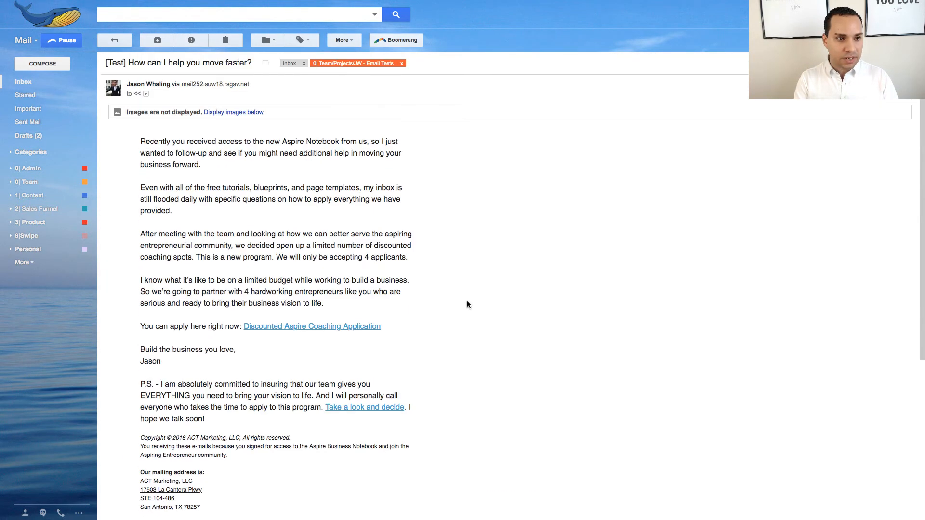
pyautogui.click(403, 64)
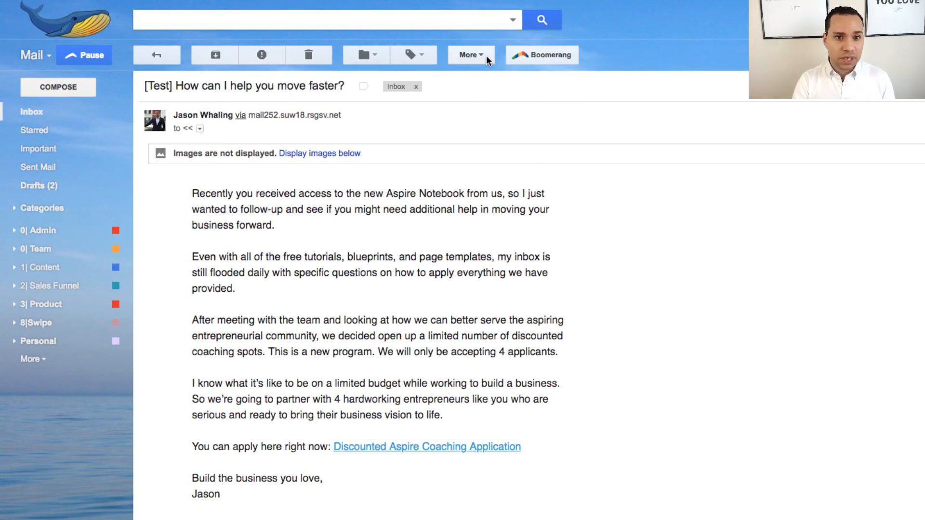
pyautogui.click(482, 55)
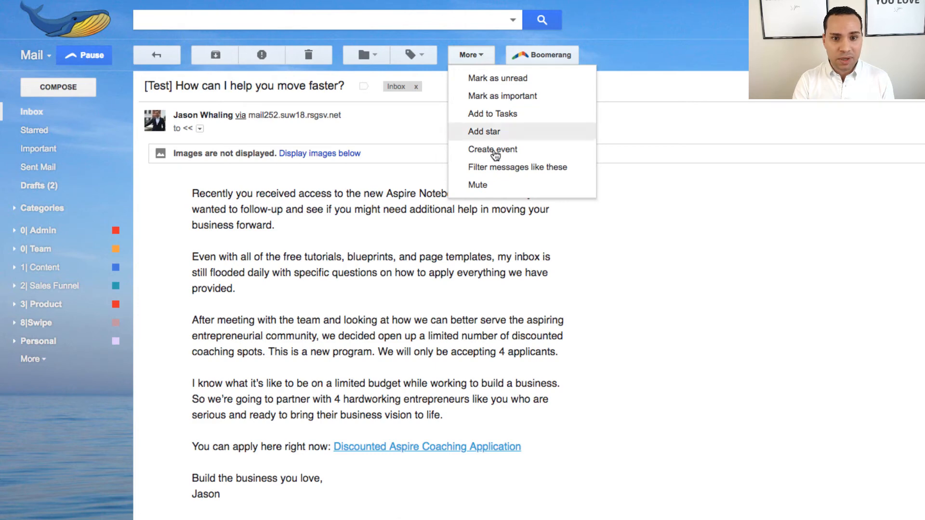
pyautogui.click(528, 168)
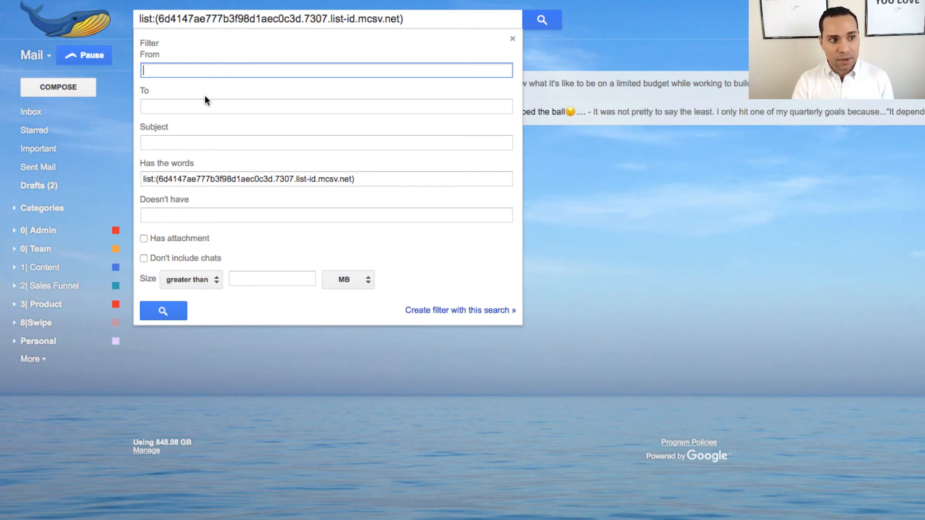
pyautogui.click(29, 116)
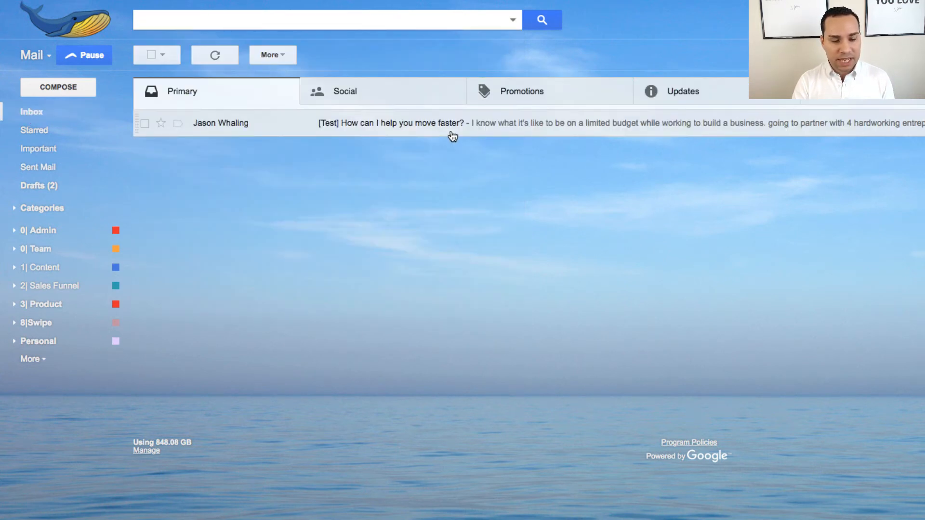
pyautogui.click(453, 136)
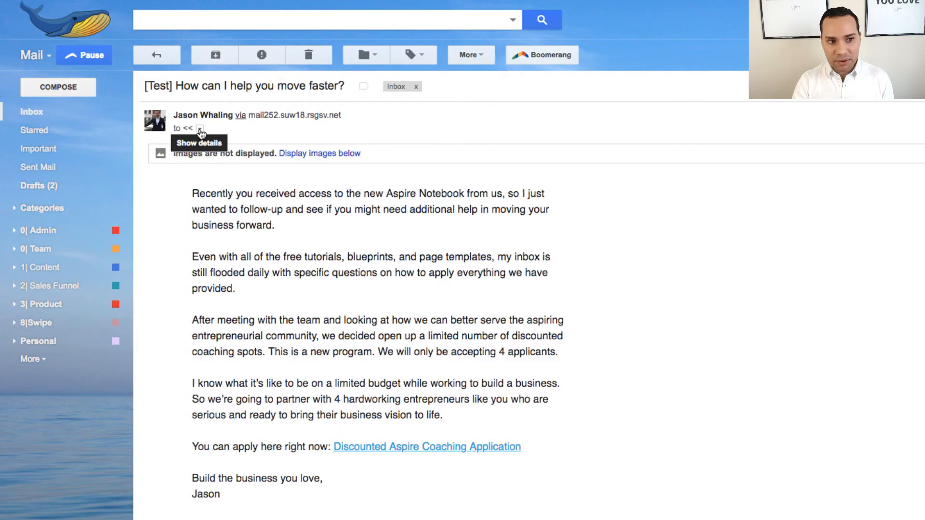
# Copy the sender's address from the email's details and enter it as the From criterion of a new filter for similar messages.
pyautogui.click(200, 129)
pyautogui.moveTo(330, 151); pyautogui.dragTo(429, 151)
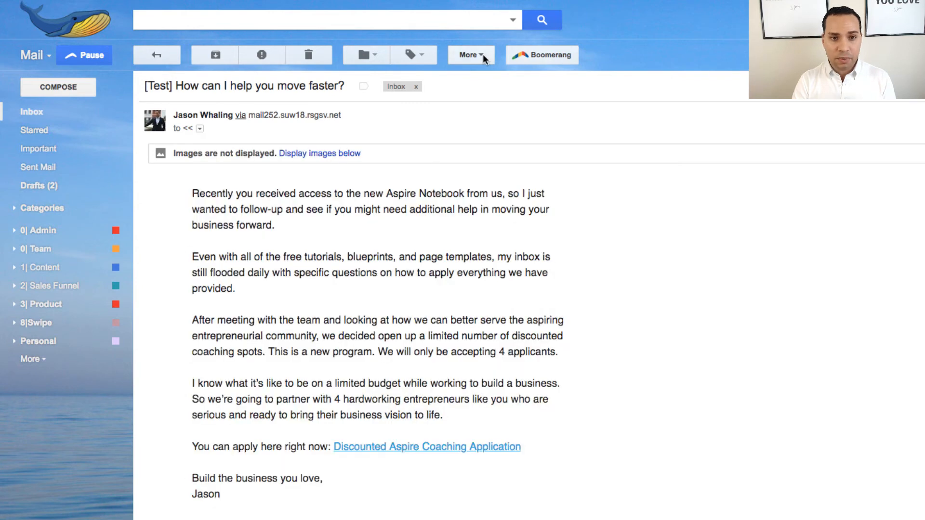
pyautogui.click(482, 54)
pyautogui.click(523, 168)
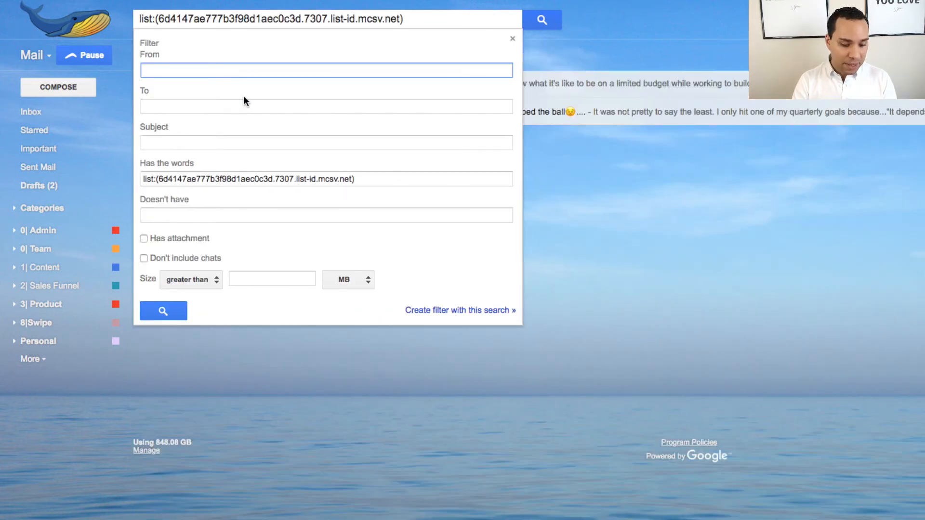
pyautogui.hotkey('ctrl', 'v')
# Clear the mailing-list ID from the filter's "Has the words" criterion and continue to the filter actions.
pyautogui.click(396, 179)
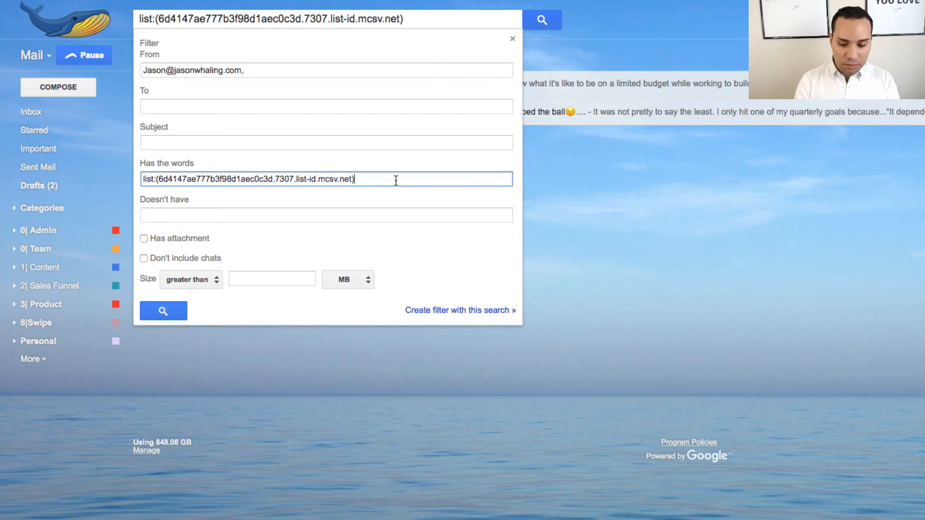
pyautogui.hotkey('ctrl', 'a')
pyautogui.press('BackSpace')
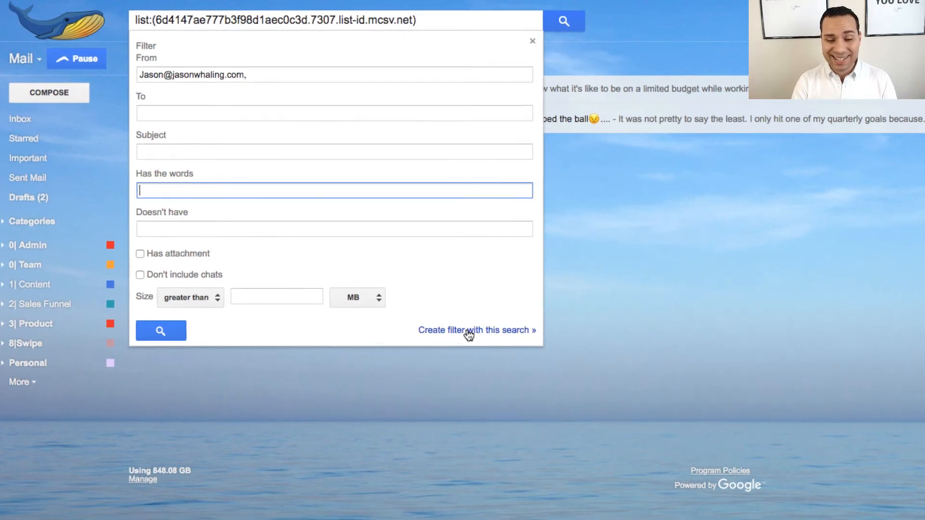
pyautogui.click(453, 314)
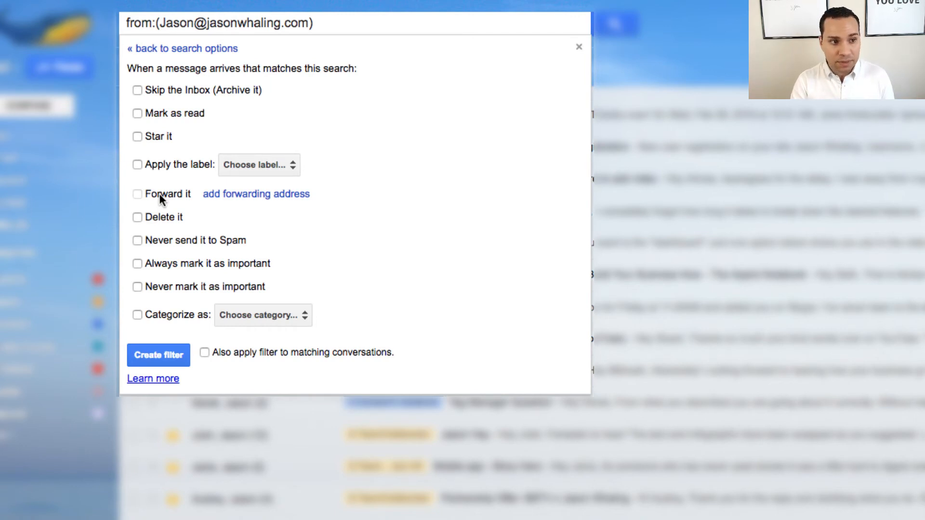
# Set the filter to apply a label and name the new label "JW List Test Emails".
pyautogui.click(158, 165)
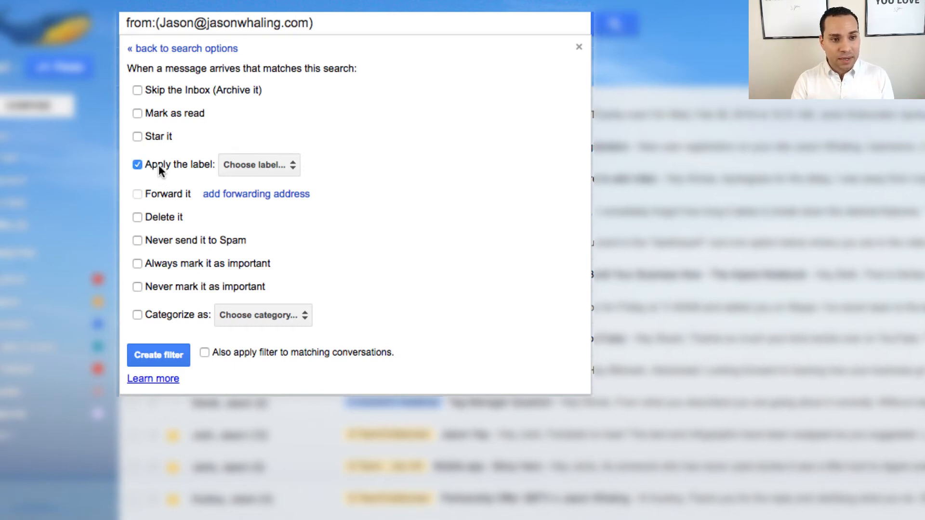
pyautogui.click(288, 167)
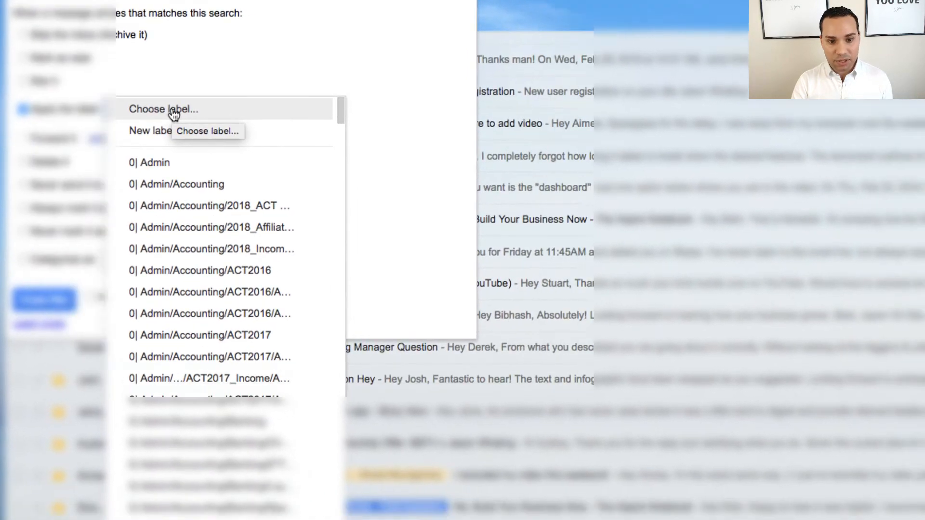
pyautogui.click(275, 186)
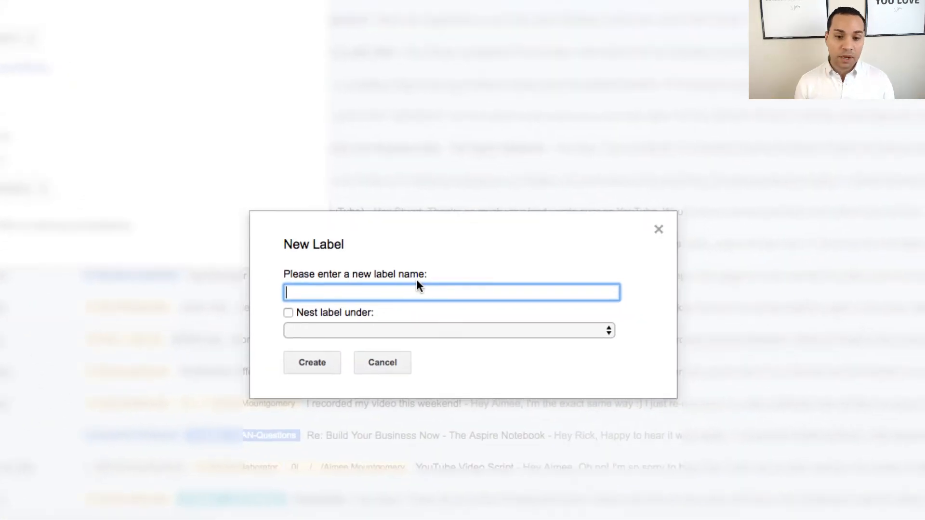
pyautogui.write('JW')
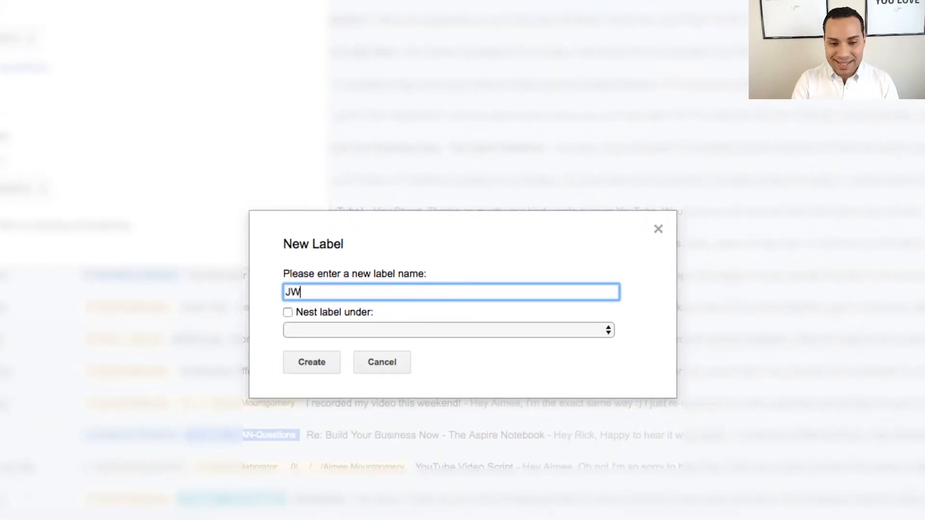
pyautogui.press('BackSpace')
pyautogui.press('BackSpace')
pyautogui.write('JW List ')
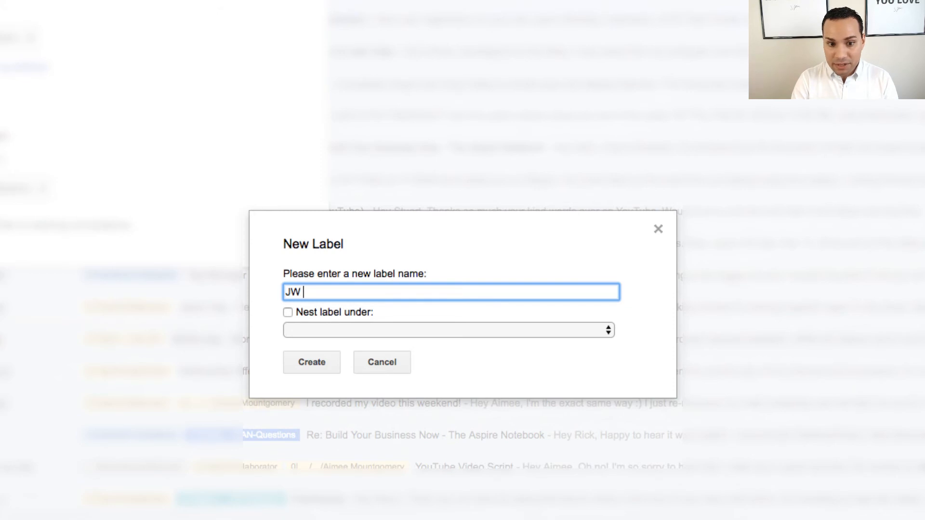
pyautogui.write('Test Emails')
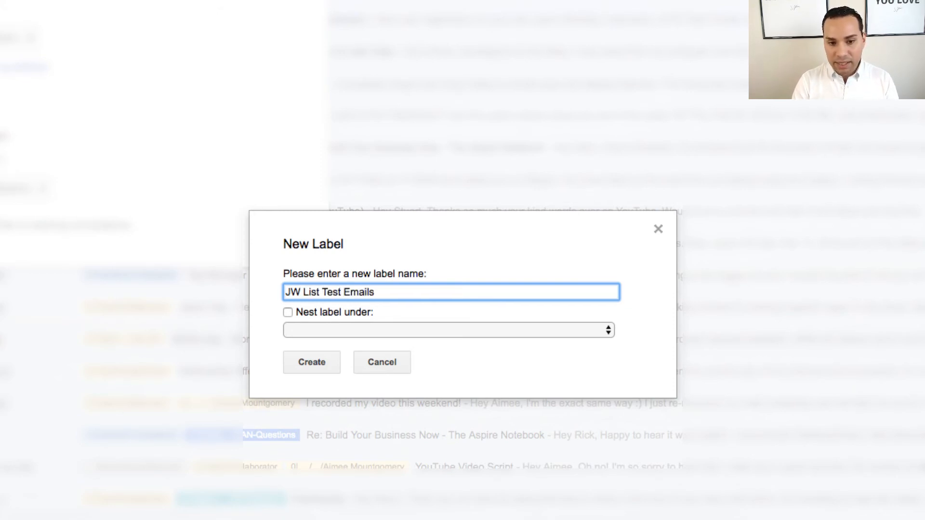
# Nest the new label under "0| Team" and create it.
pyautogui.click(324, 310)
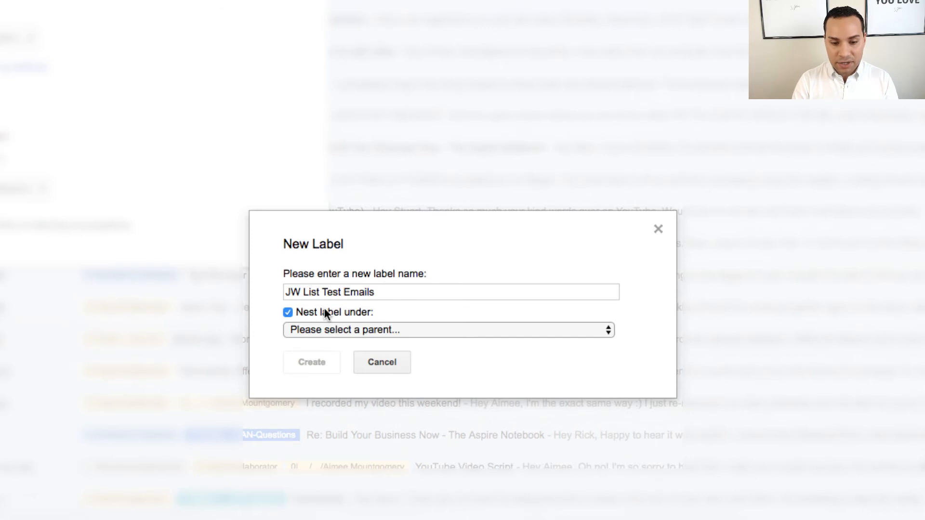
pyautogui.click(495, 330)
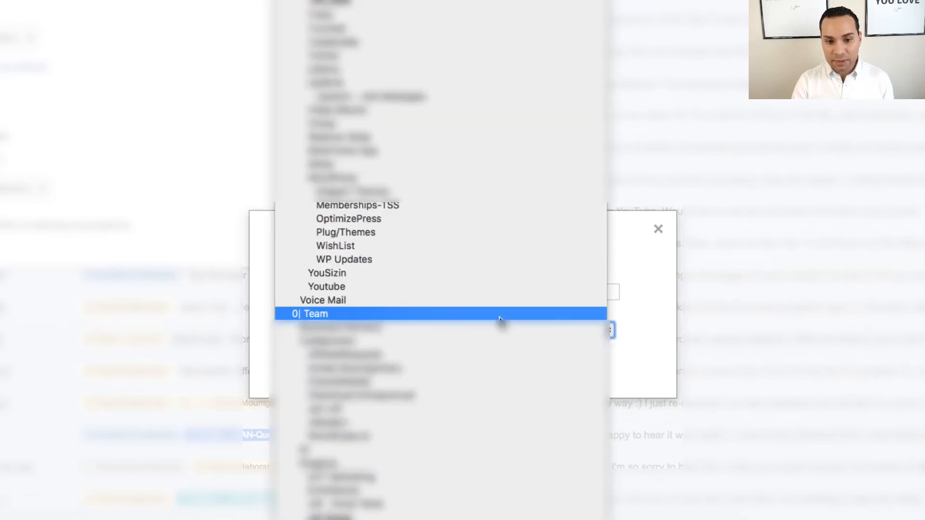
pyautogui.click(499, 319)
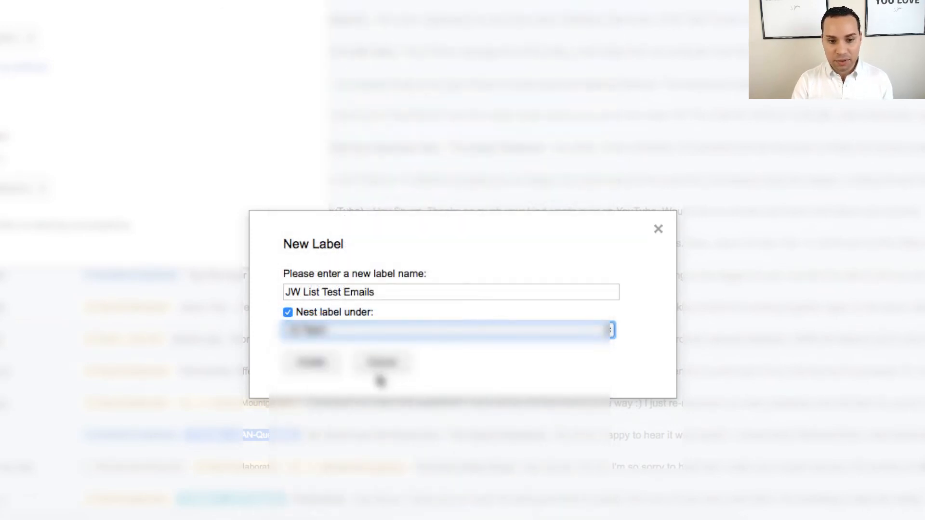
pyautogui.click(316, 363)
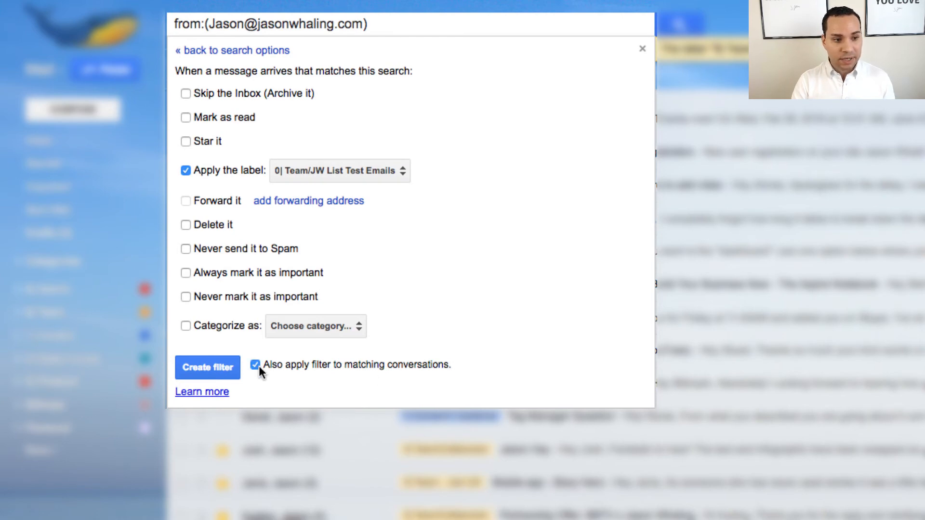
# Create the filter with matching conversations included, and archive the test email.
pyautogui.click(197, 369)
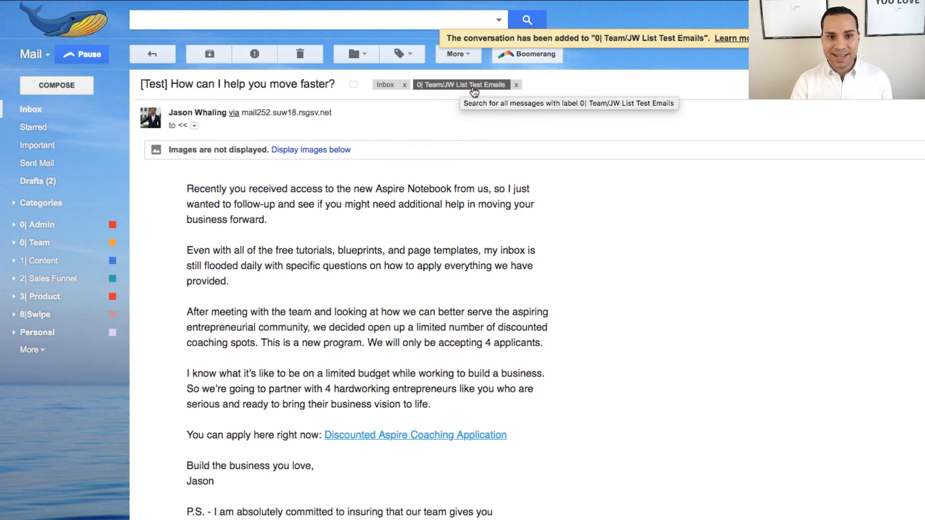
pyautogui.click(210, 56)
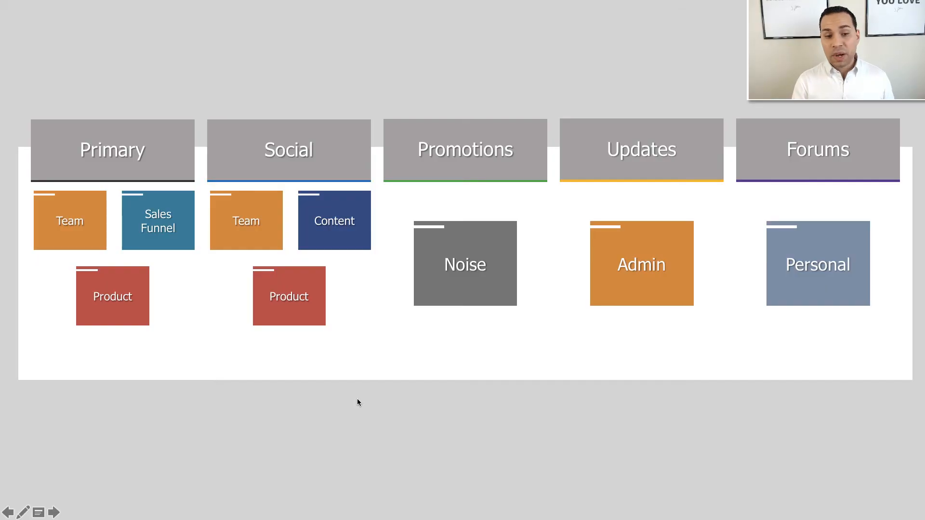
pyautogui.press('Right')
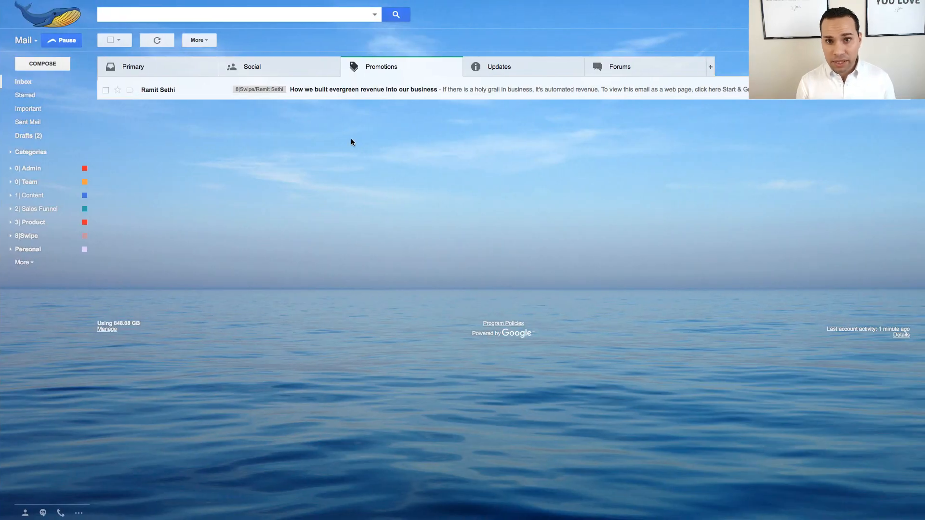
# Set up a filter from the "How we built evergreen revenue into our business" email's sender that skips the inbox and applies a label.
pyautogui.click(324, 95)
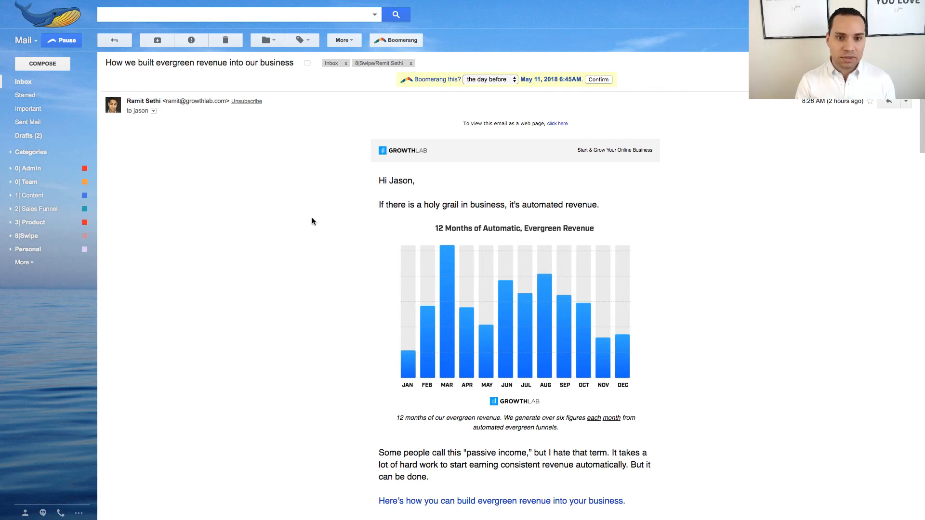
pyautogui.click(345, 40)
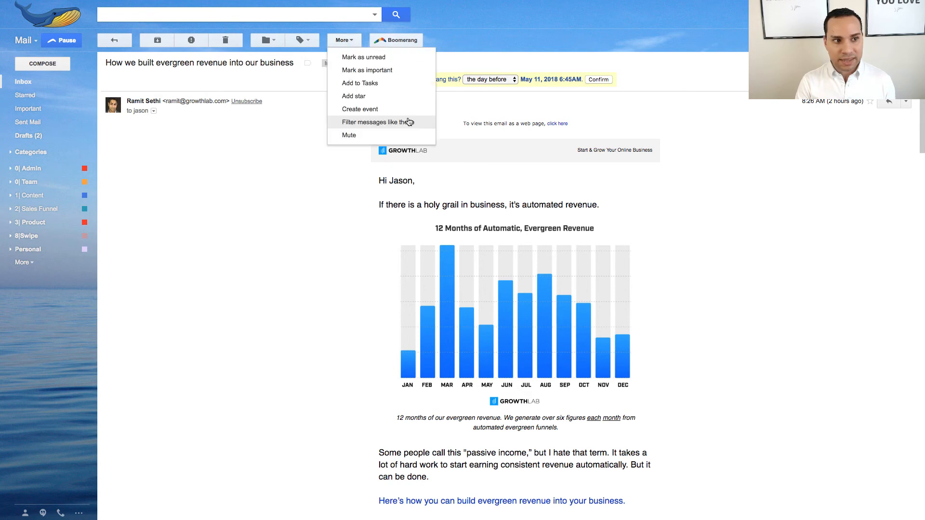
pyautogui.click(413, 123)
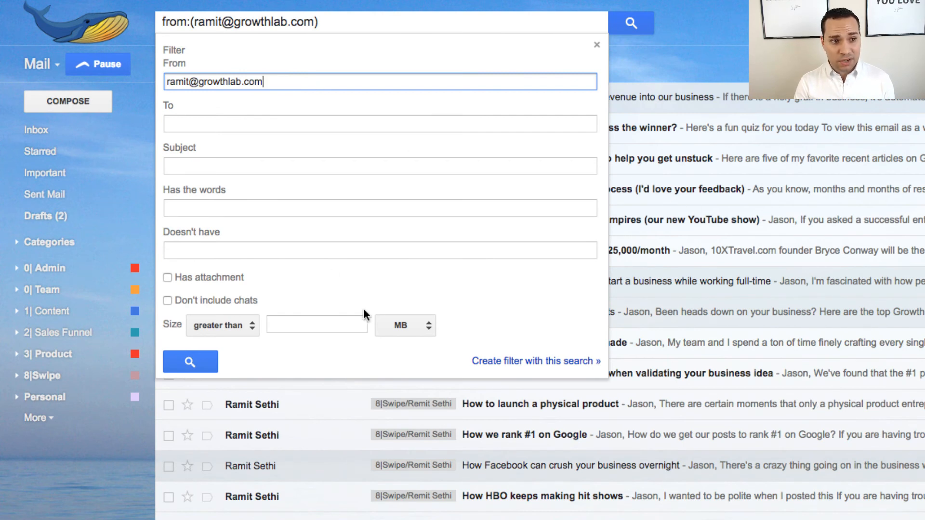
pyautogui.click(523, 369)
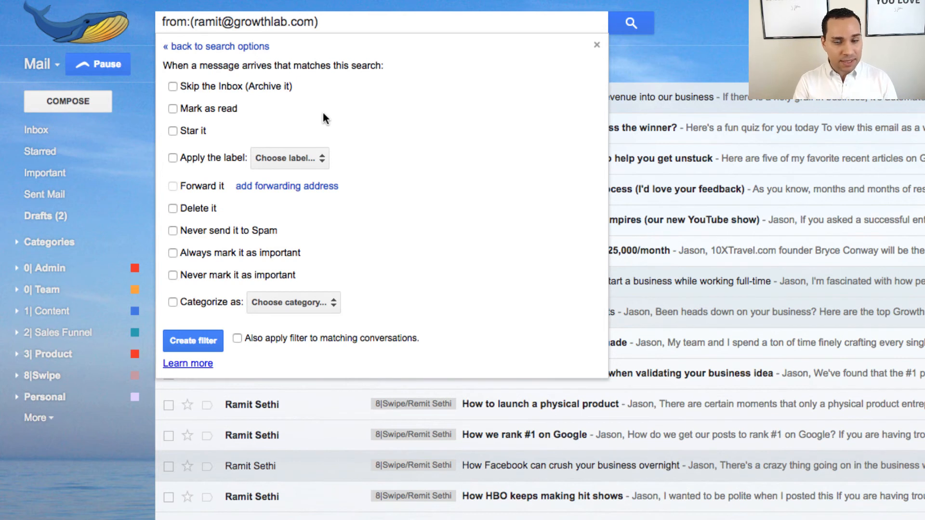
pyautogui.click(219, 86)
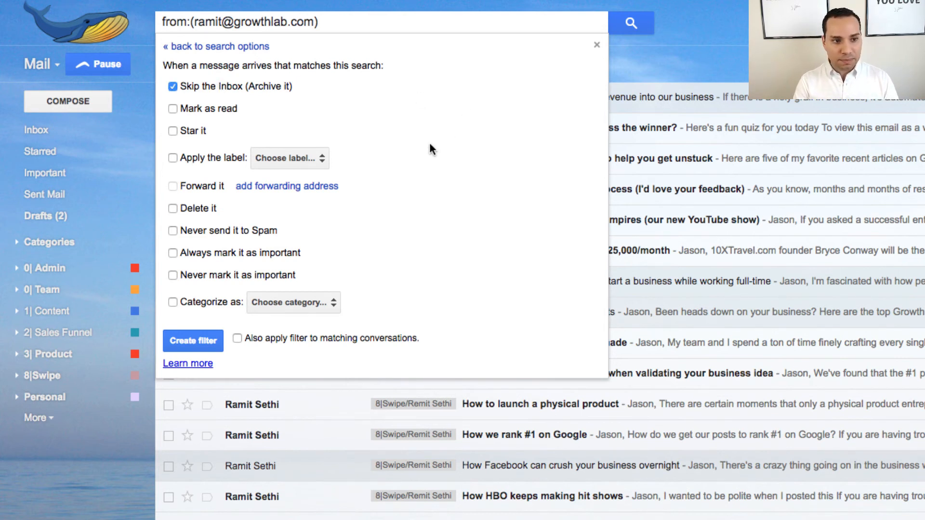
pyautogui.click(172, 158)
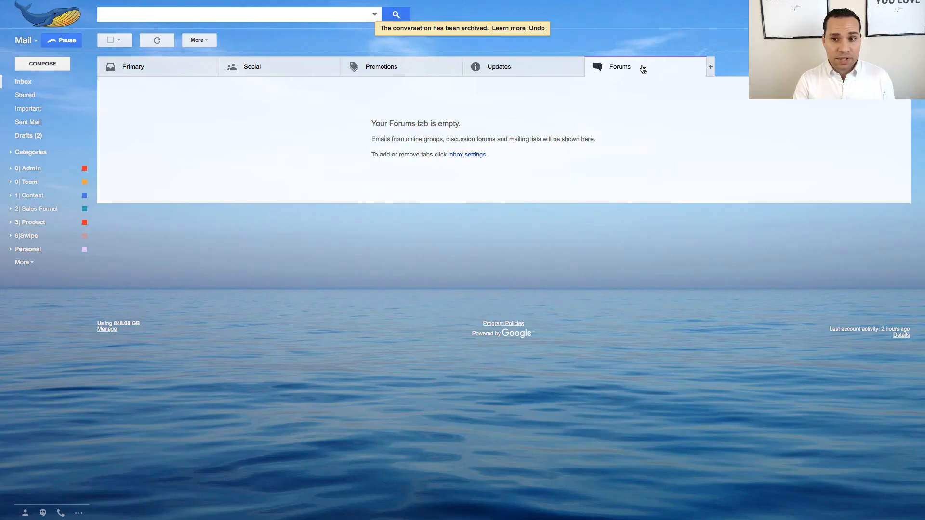
# Check the Updates, Promotions, Social and Primary inbox categories for remaining messages.
pyautogui.click(540, 74)
pyautogui.click(382, 68)
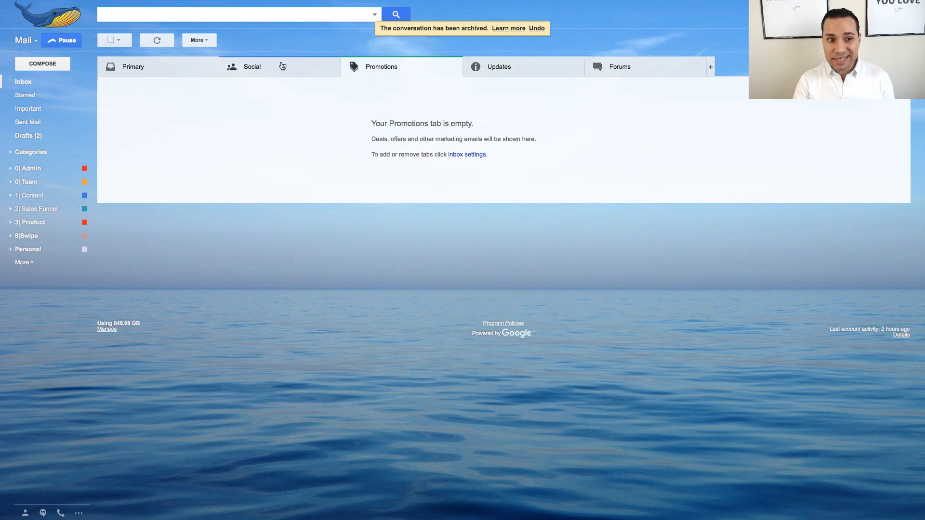
pyautogui.click(282, 66)
pyautogui.click(152, 74)
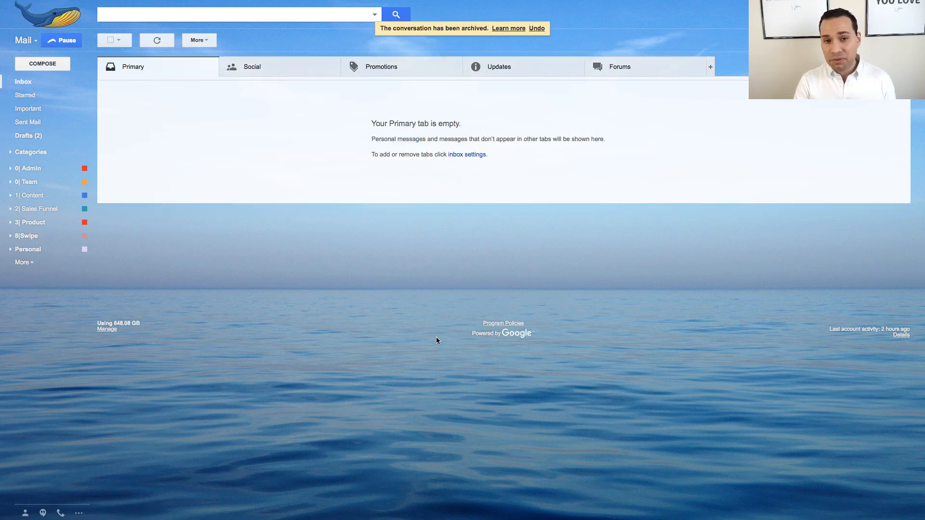
# Switch to the slide presentation and advance to the overview of folders under each inbox category.
pyautogui.hotkey('ctrl', 'Left')
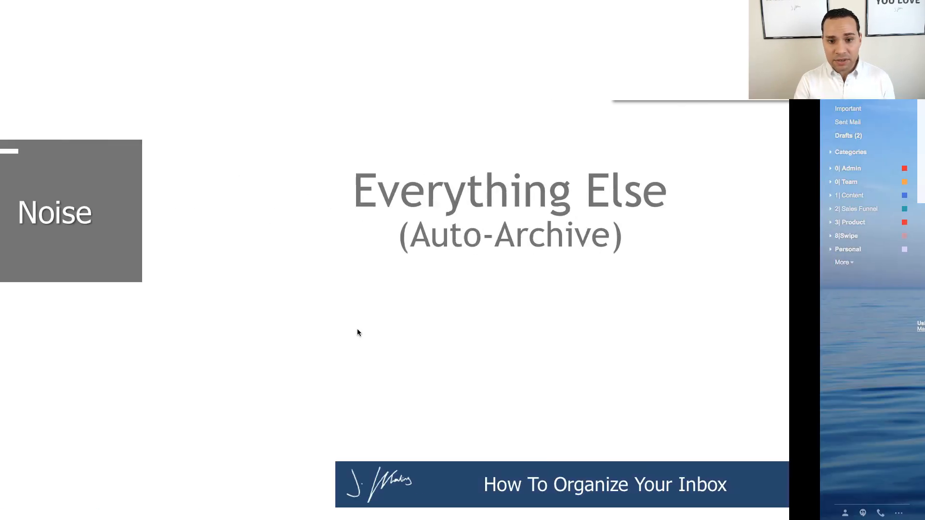
pyautogui.press('Right')
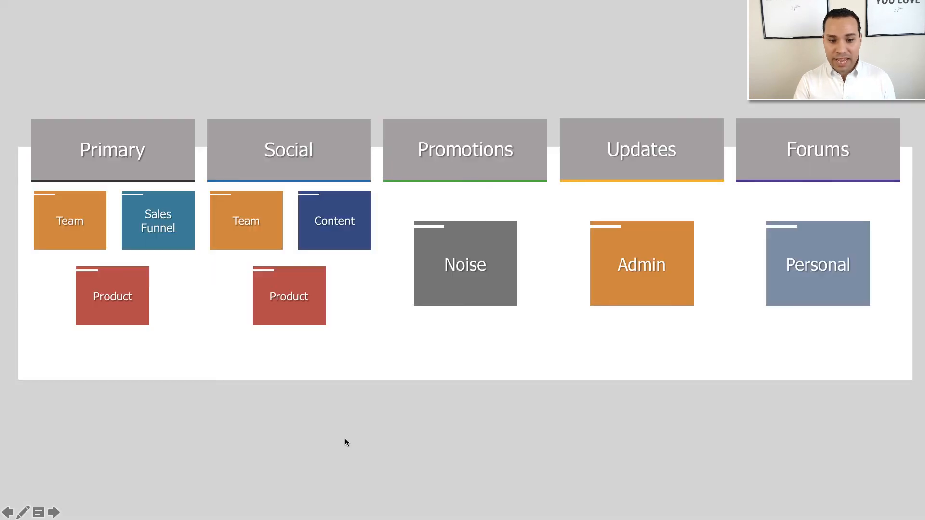